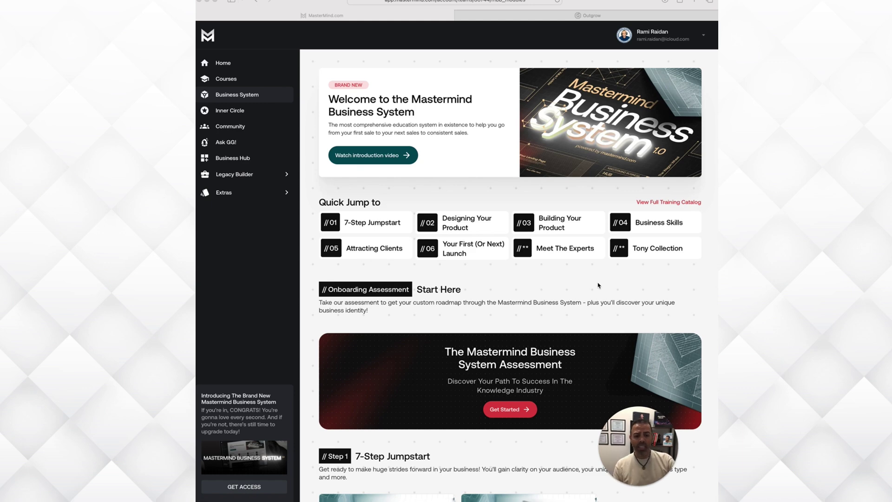
scroll(599, 290, down, 2)
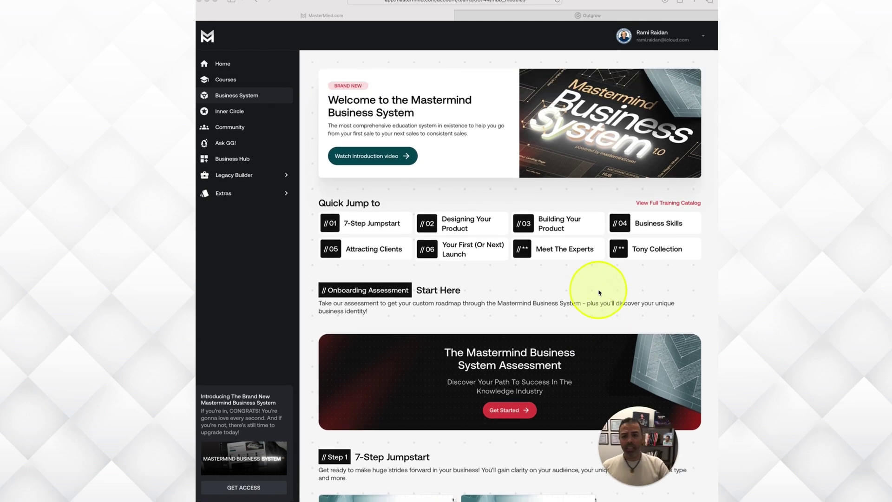
scroll(599, 289, down, 2)
scroll(599, 284, down, 1)
scroll(606, 281, up, 1)
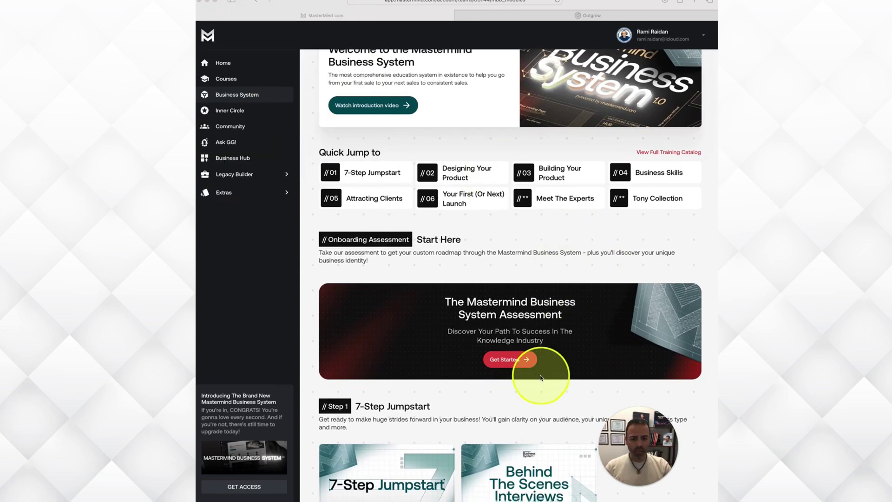
scroll(540, 361, down, 2)
scroll(539, 361, up, 4)
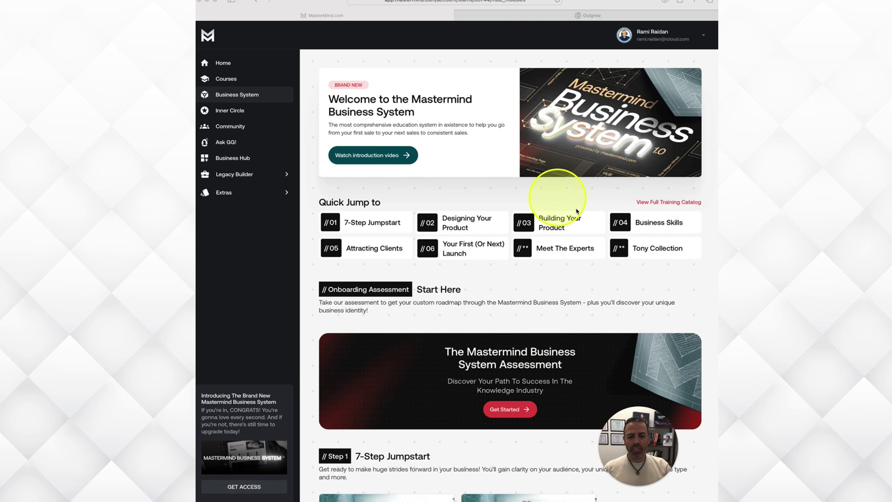
scroll(558, 196, down, 9)
scroll(577, 209, up, 1)
scroll(576, 211, up, 1)
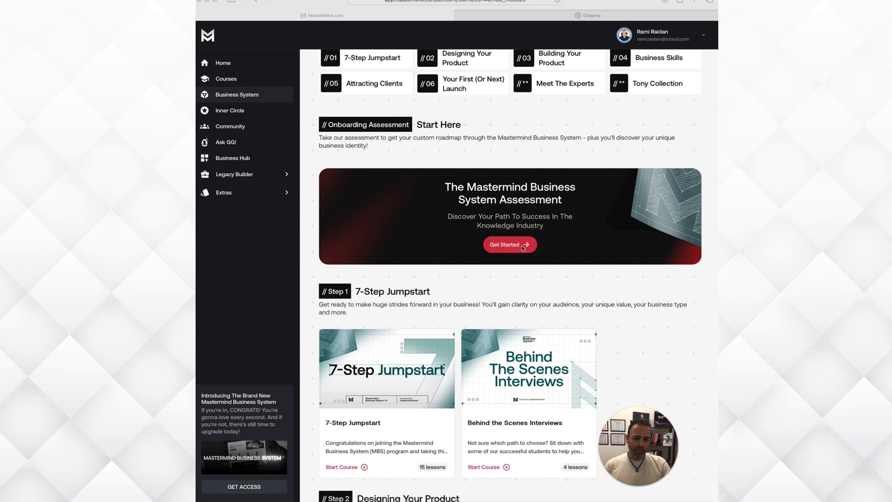
- Bring up the Business Assessment results modal, starting at Business Identity with the Amplifier avatar
click(523, 247)
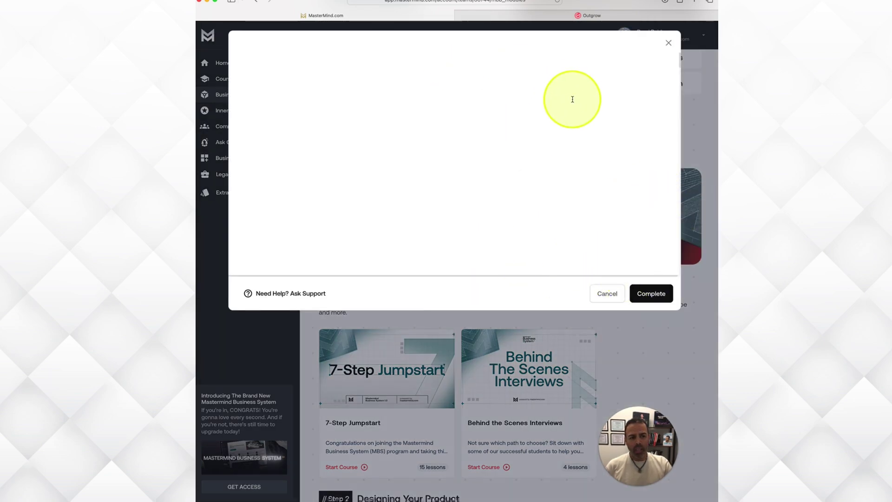
scroll(568, 99, down, 5)
scroll(568, 99, down, 5)
scroll(569, 102, up, 1)
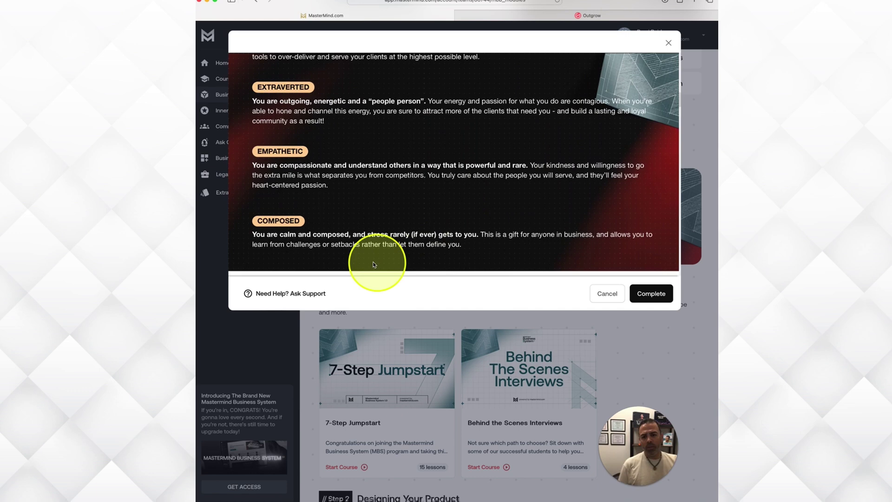
scroll(375, 264, up, 10)
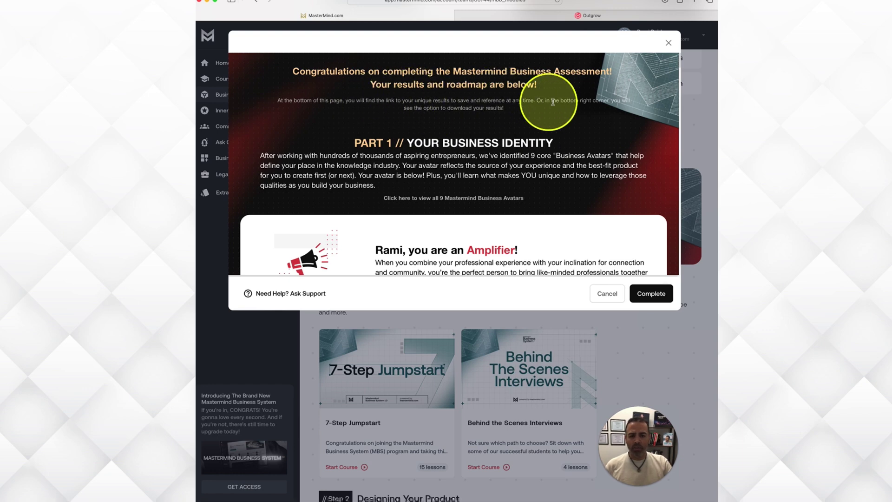
scroll(578, 69, down, 1)
scroll(575, 108, down, 1)
scroll(364, 75, down, 4)
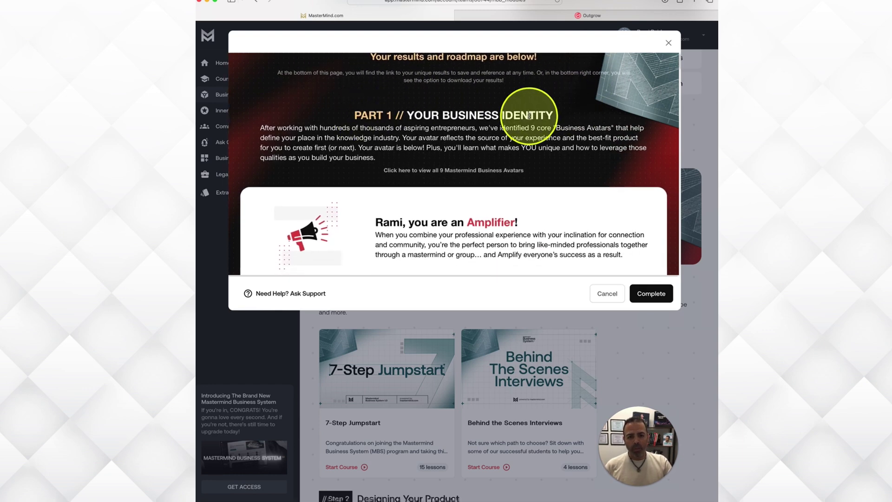
scroll(534, 100, down, 2)
scroll(548, 115, down, 4)
scroll(549, 116, down, 2)
scroll(503, 147, down, 1)
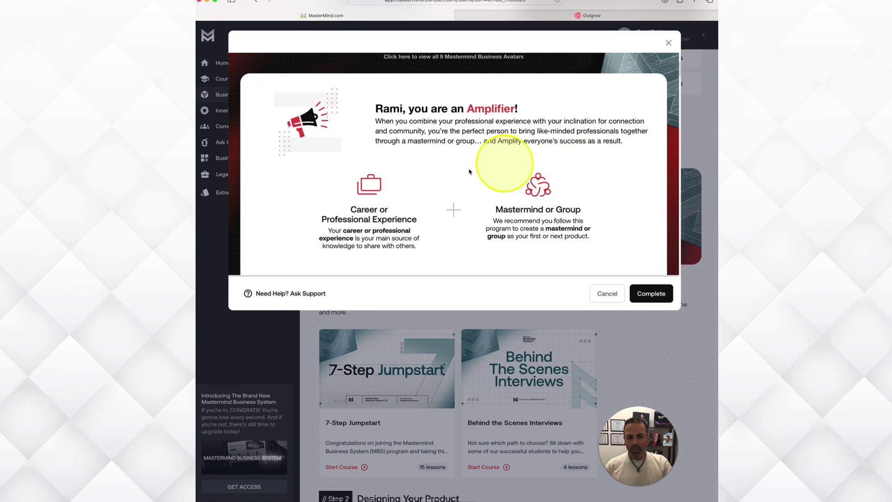
scroll(450, 154, down, 2)
scroll(452, 152, down, 3)
scroll(461, 151, down, 6)
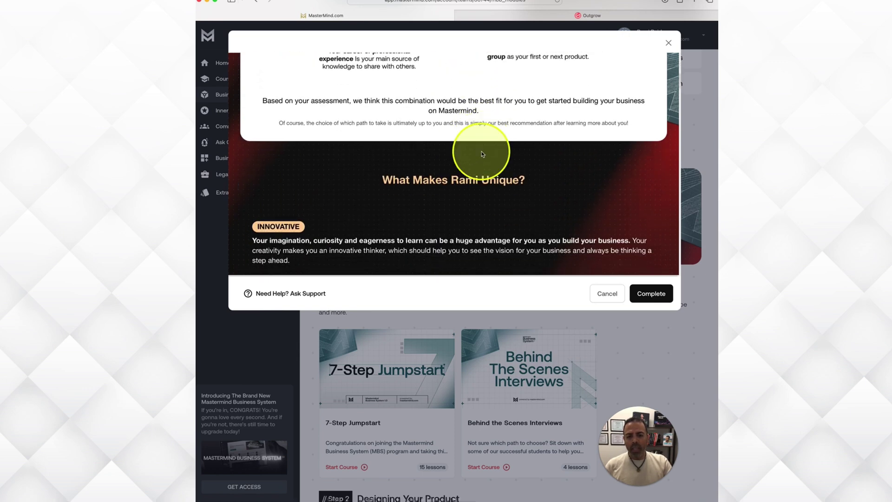
scroll(482, 152, down, 3)
scroll(495, 146, down, 4)
scroll(500, 139, down, 2)
scroll(500, 140, up, 1)
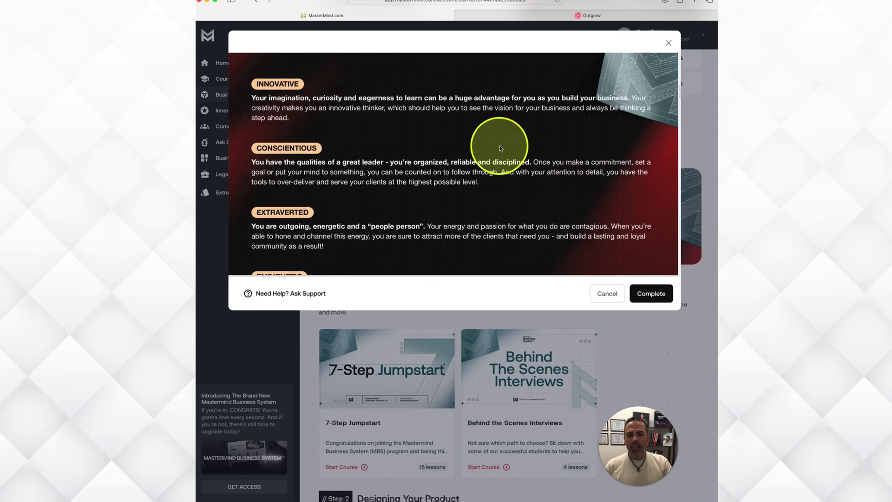
scroll(500, 145, up, 2)
scroll(499, 145, down, 4)
scroll(498, 144, down, 3)
scroll(497, 140, down, 1)
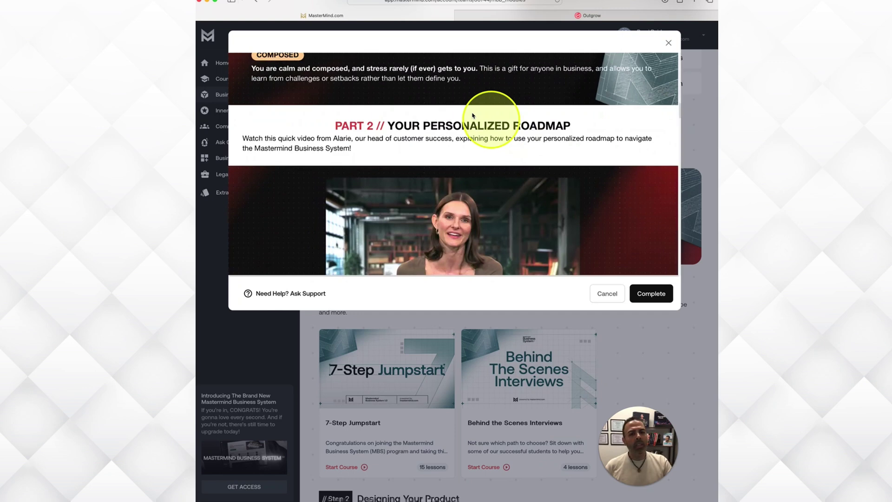
scroll(578, 143, down, 1)
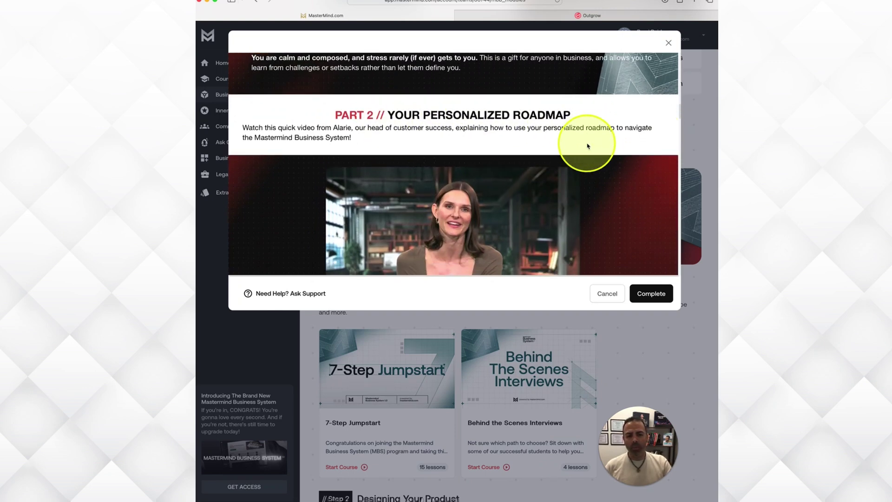
scroll(587, 146, down, 3)
scroll(588, 146, down, 5)
scroll(588, 143, down, 2)
scroll(578, 172, down, 1)
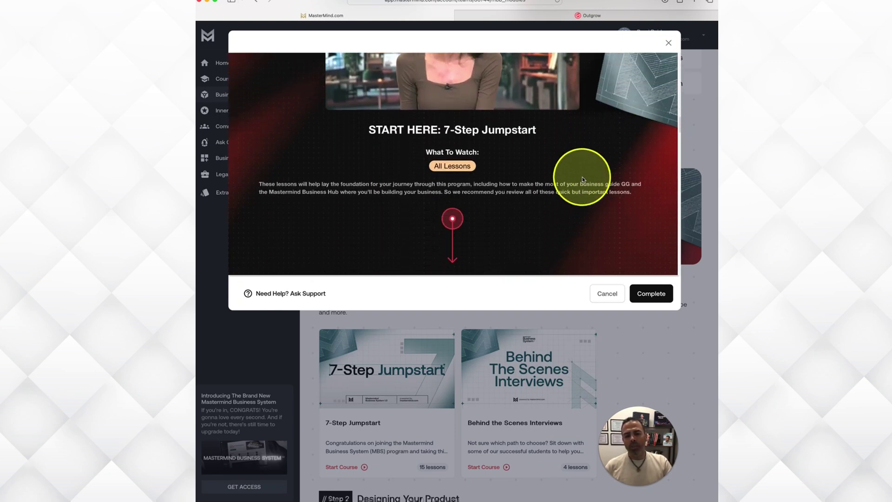
scroll(548, 143, down, 3)
scroll(582, 144, down, 1)
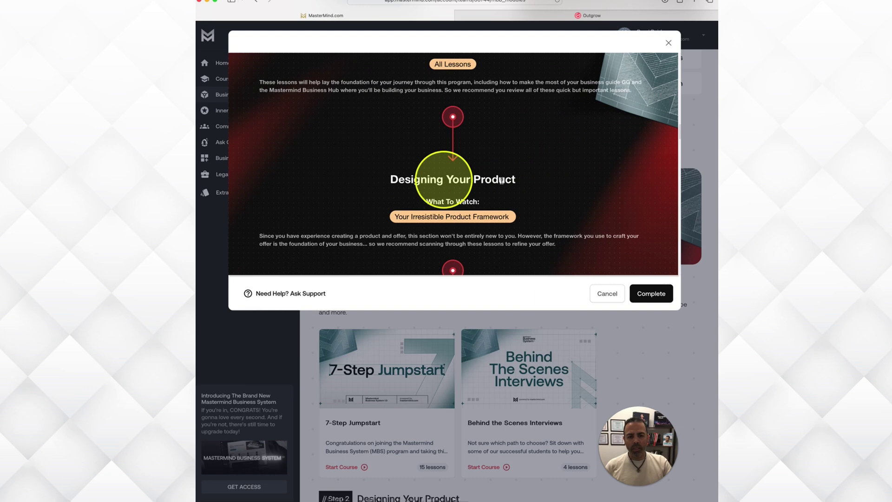
scroll(584, 189, down, 4)
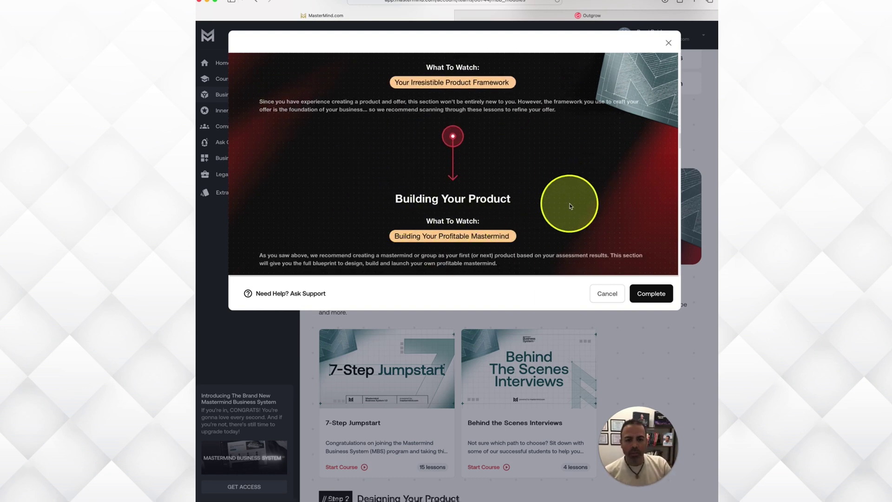
scroll(575, 198, down, 1)
scroll(576, 202, down, 2)
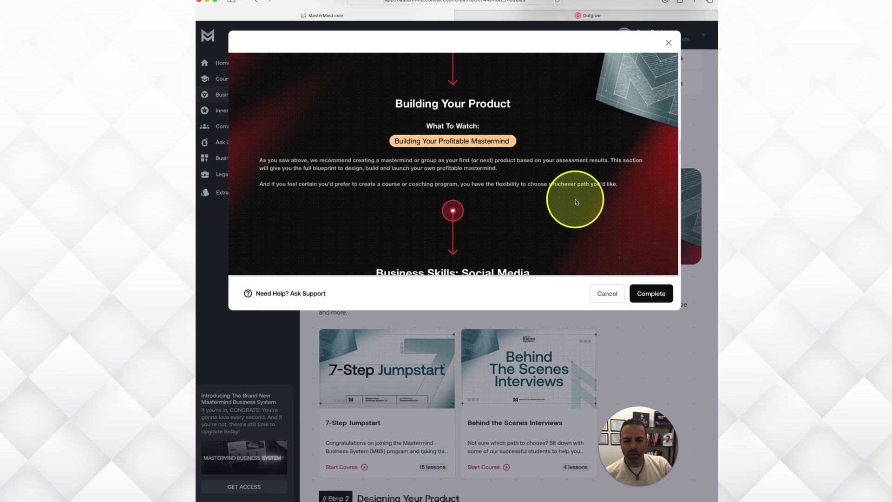
scroll(576, 202, down, 5)
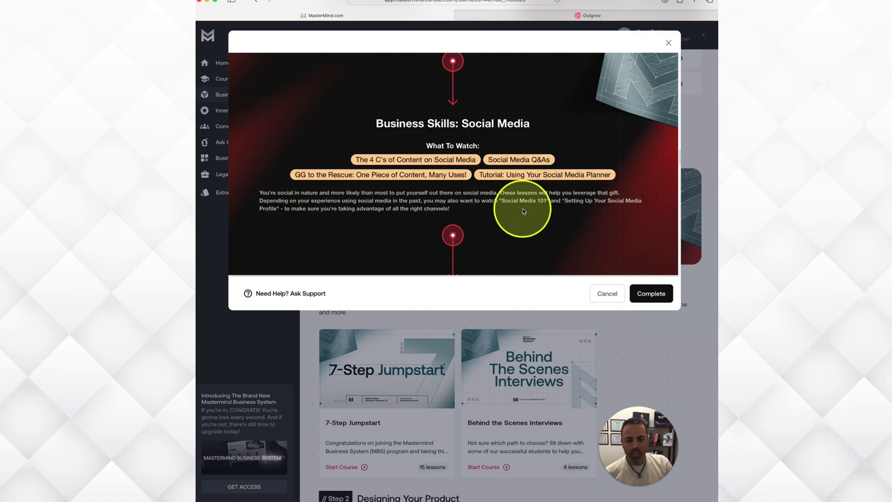
scroll(524, 210, down, 5)
scroll(523, 209, up, 1)
scroll(523, 209, down, 5)
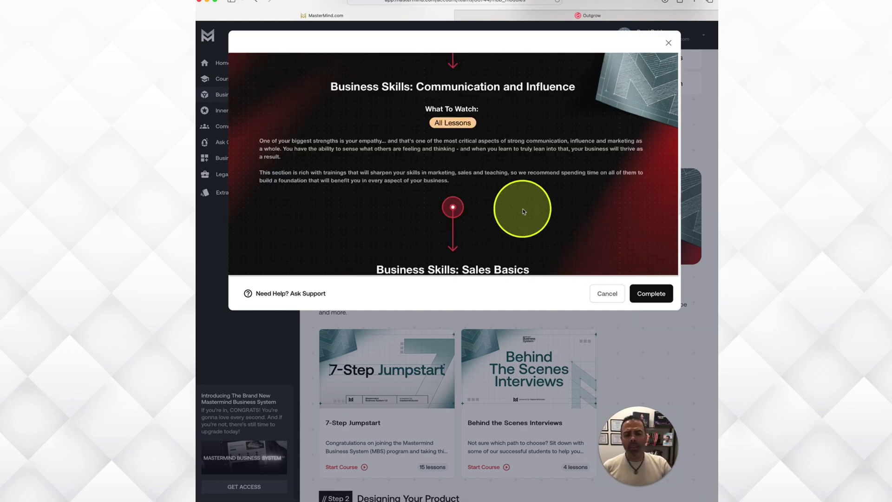
scroll(522, 210, down, 5)
scroll(533, 202, down, 5)
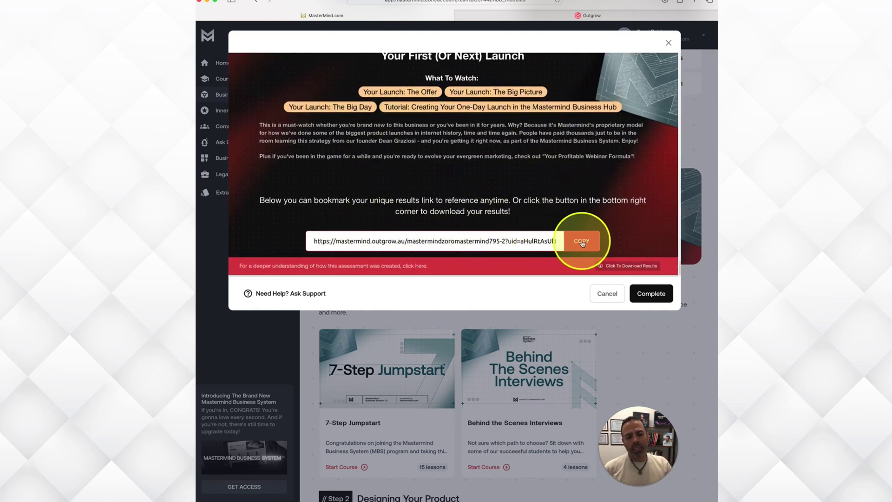
- Review the standalone Outgrow results page, then go back to the MasterMind.com results pop-up
click(493, 16)
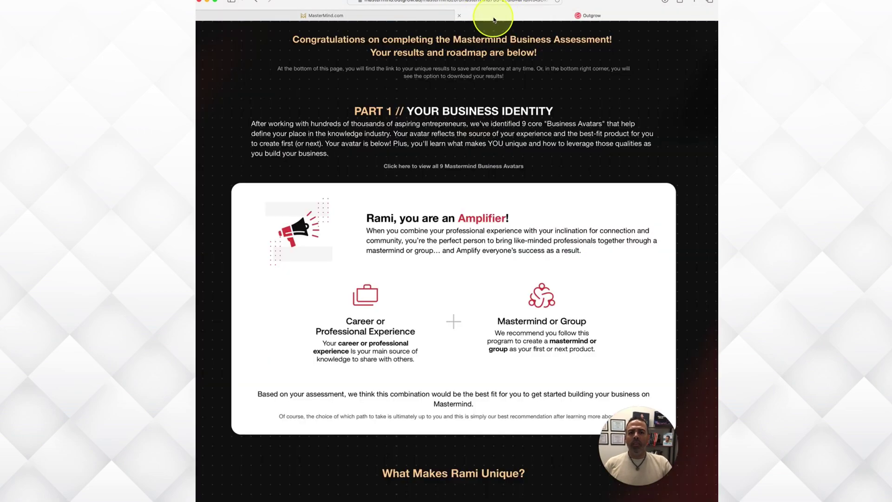
scroll(568, 91, down, 2)
scroll(569, 90, down, 4)
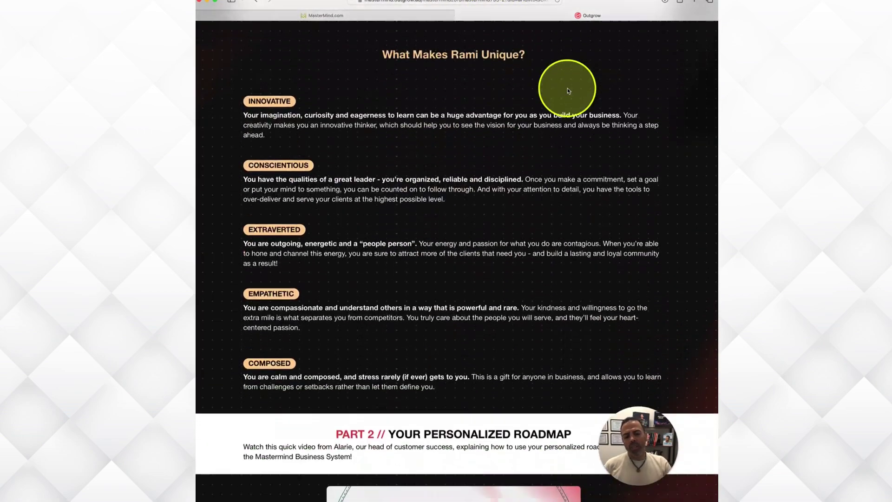
scroll(568, 91, down, 4)
scroll(568, 91, down, 5)
scroll(568, 90, down, 5)
scroll(568, 90, down, 5)
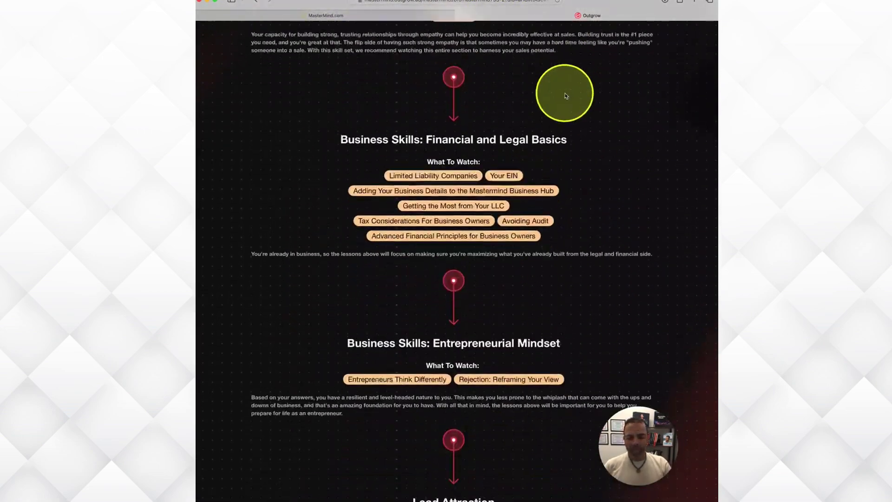
scroll(567, 93, down, 5)
scroll(565, 95, down, 2)
scroll(565, 96, down, 1)
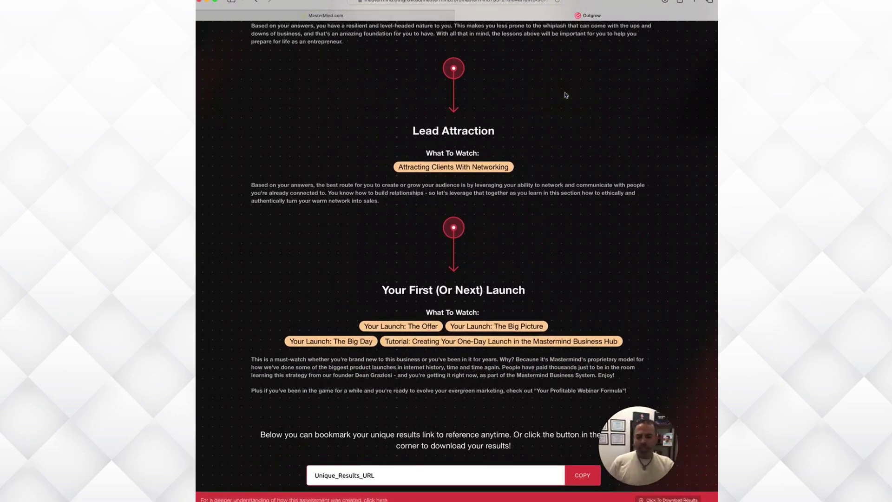
scroll(566, 96, up, 5)
scroll(565, 96, up, 5)
scroll(565, 95, up, 5)
scroll(565, 96, up, 5)
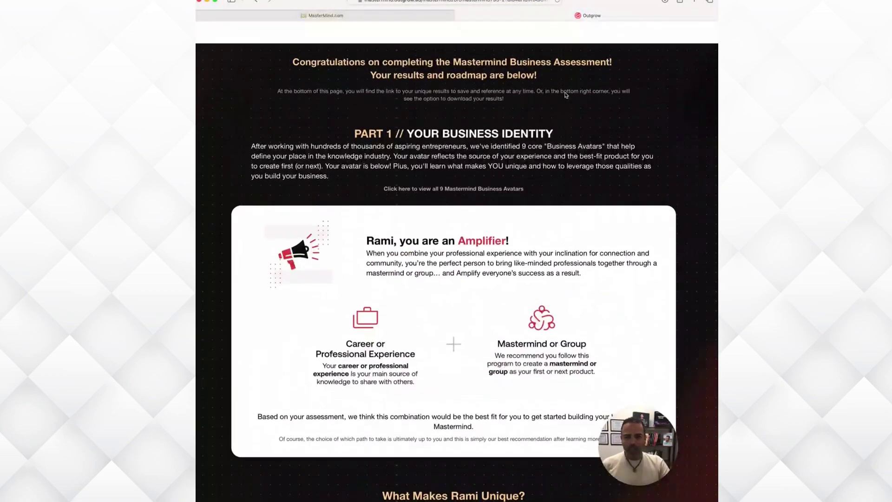
click(412, 15)
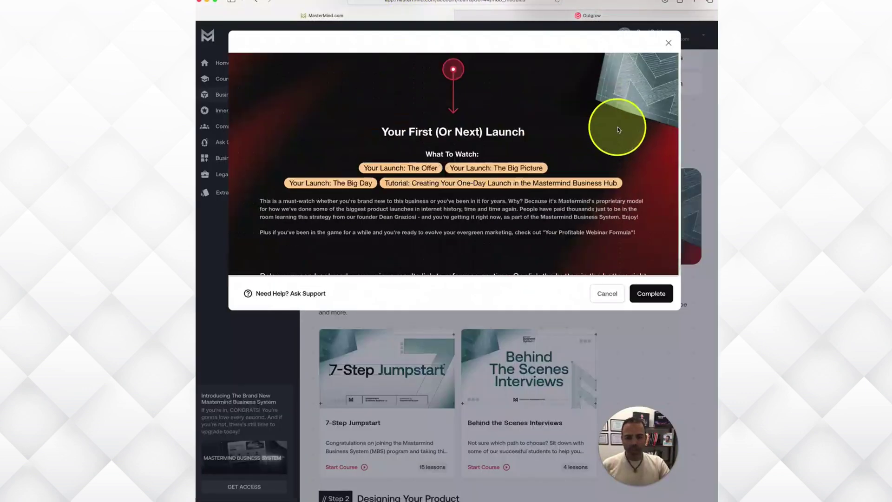
scroll(618, 130, up, 2)
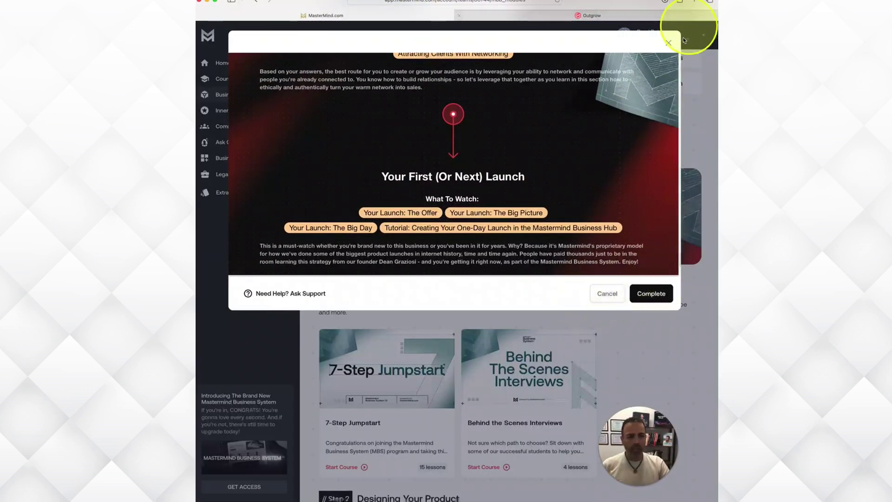